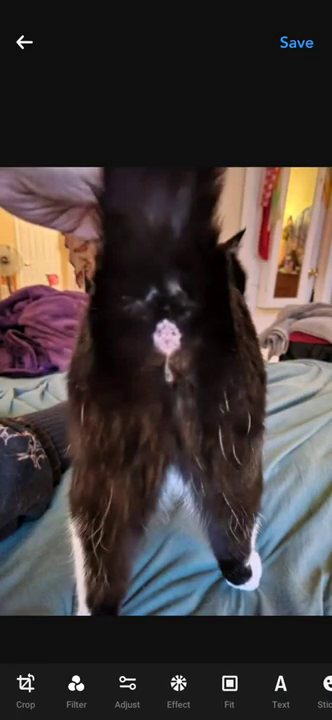
Step: Raise the cat photo's contrast to 31 and lower its brightness to about -20
click(127, 690)
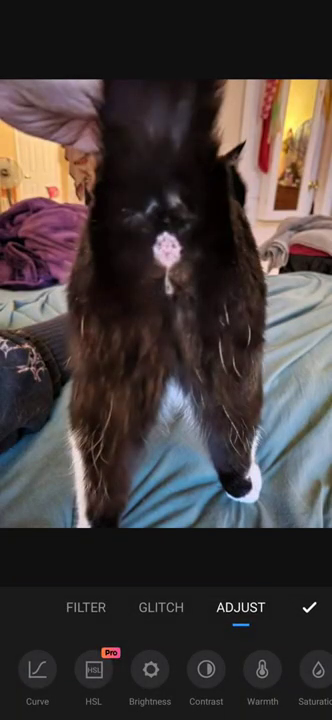
click(205, 669)
mouse_move(165, 566)
mouse_down()
mouse_move(250, 566)
mouse_move(228, 566)
mouse_up()
click(150, 669)
drag(165, 566, 121, 566)
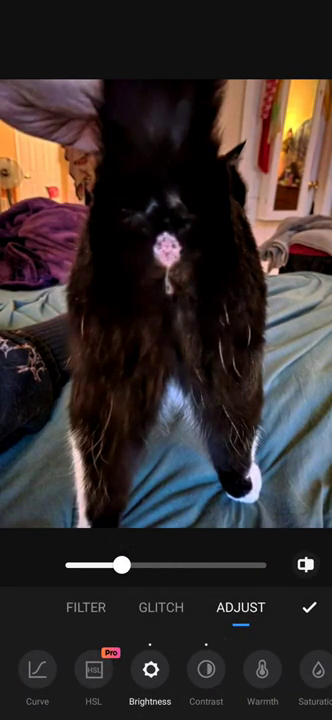